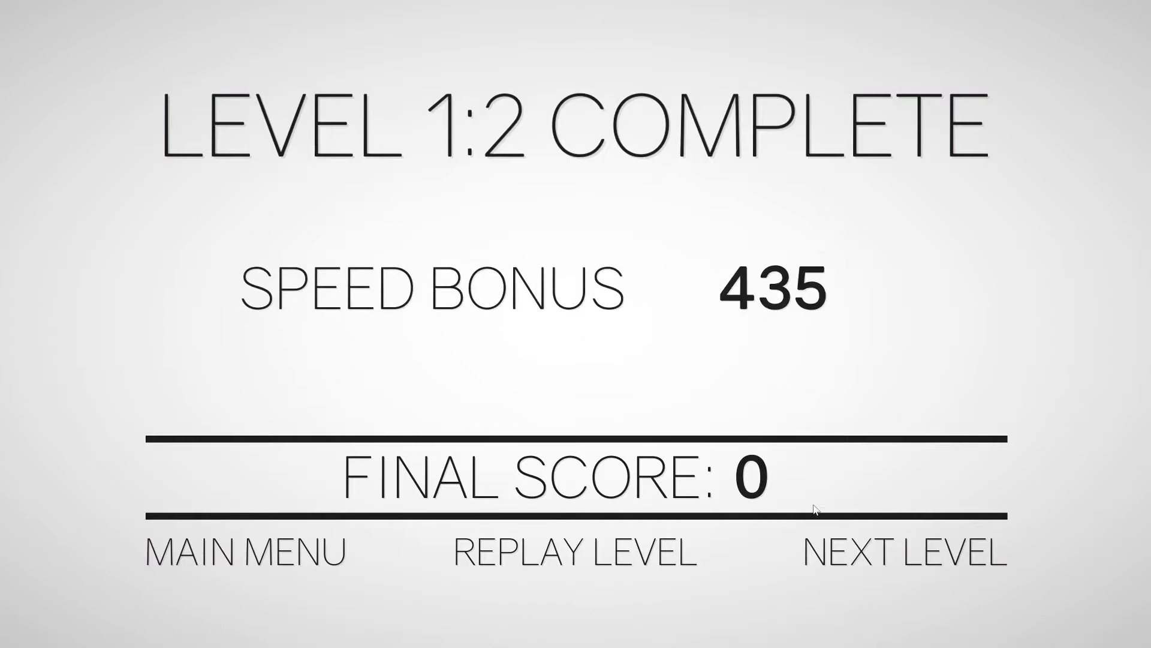
pyautogui.click(901, 535)
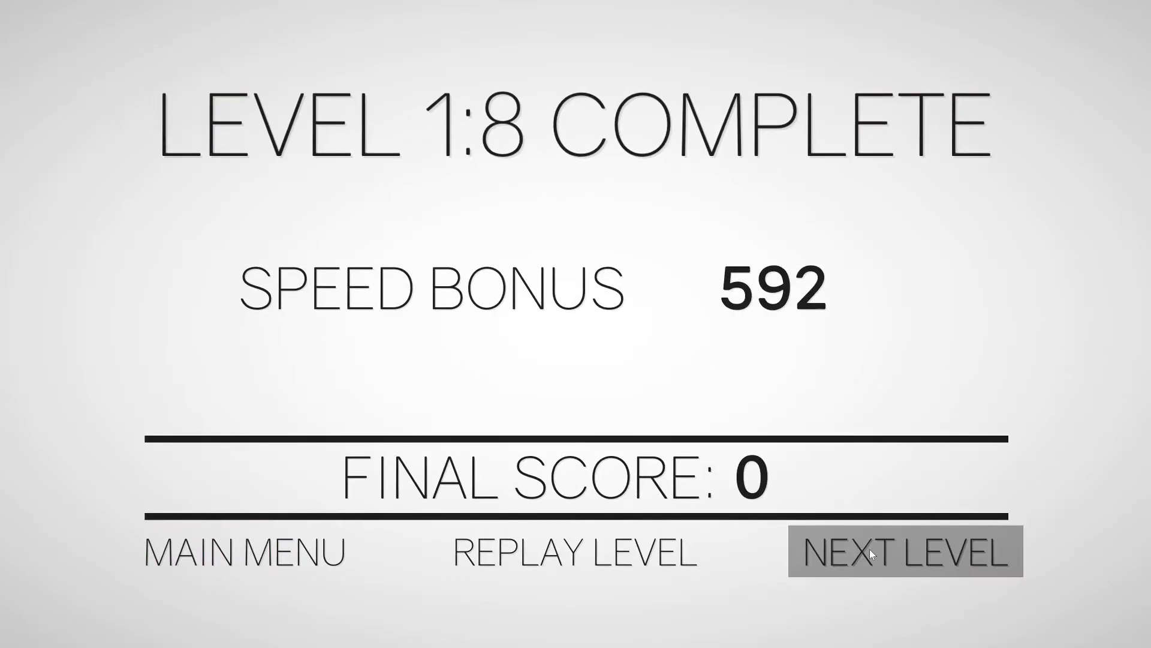
pyautogui.click(874, 531)
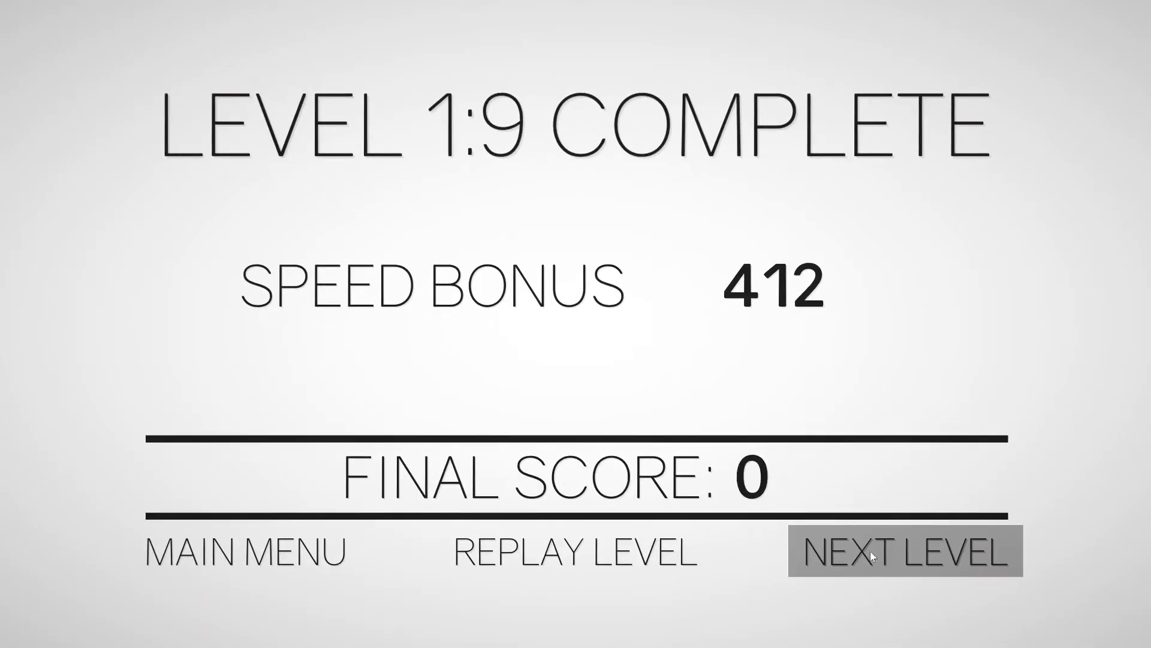
pyautogui.click(871, 557)
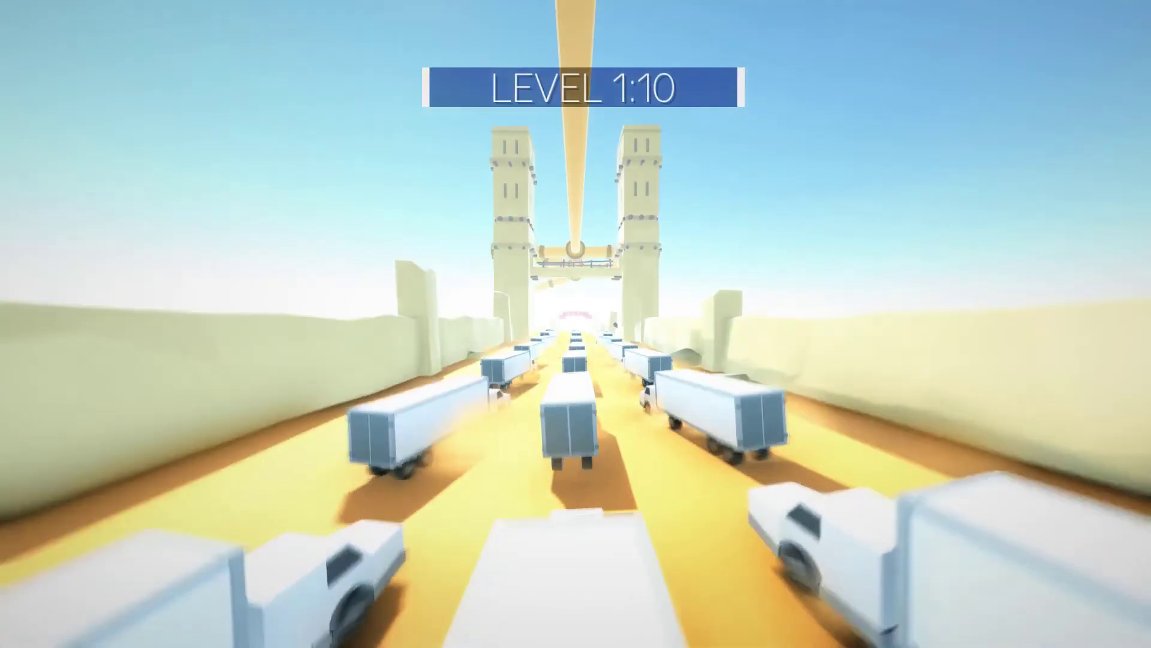